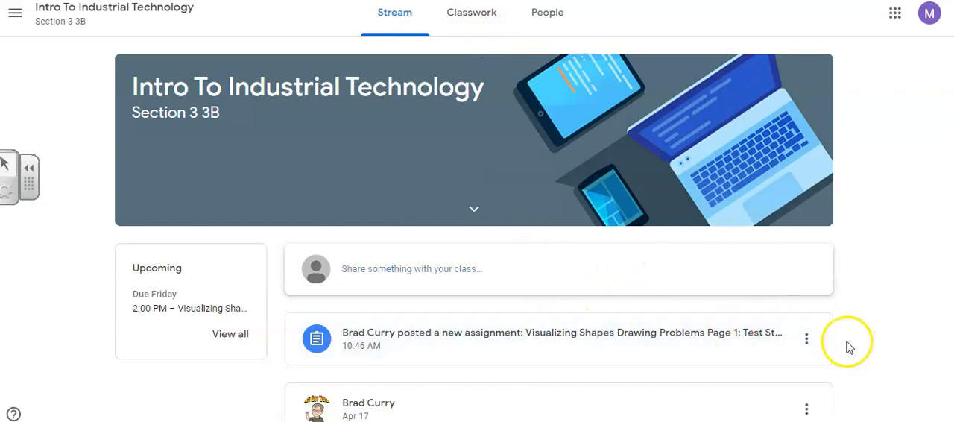
- Open the full page of the Visualizing Shapes Drawing Problems Page 1 assignment under the Blueprint Reading and Drafting topic
{"action": "scroll", "coordinate": [845, 340], "scroll_direction": "down", "scroll_amount": 4}
{"action": "scroll", "coordinate": [701, 289], "scroll_direction": "down", "scroll_amount": 5}
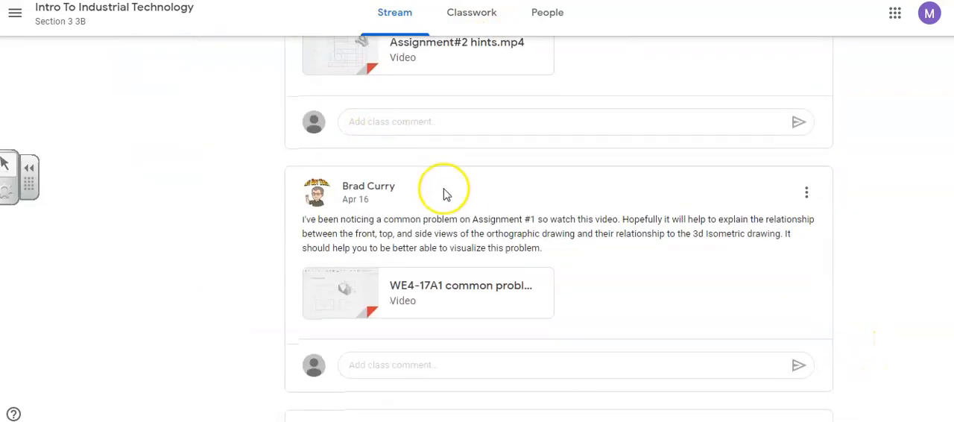
{"action": "scroll", "coordinate": [445, 194], "scroll_direction": "down", "scroll_amount": 5}
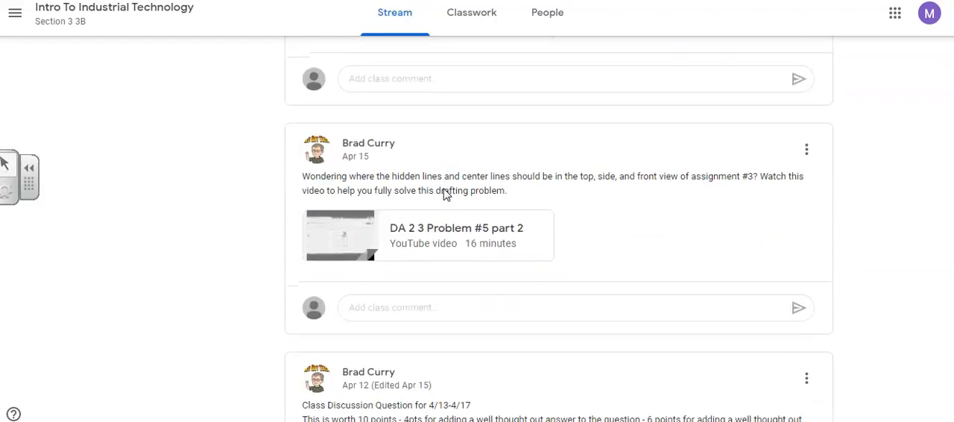
{"action": "scroll", "coordinate": [475, 211], "scroll_direction": "up", "scroll_amount": 10}
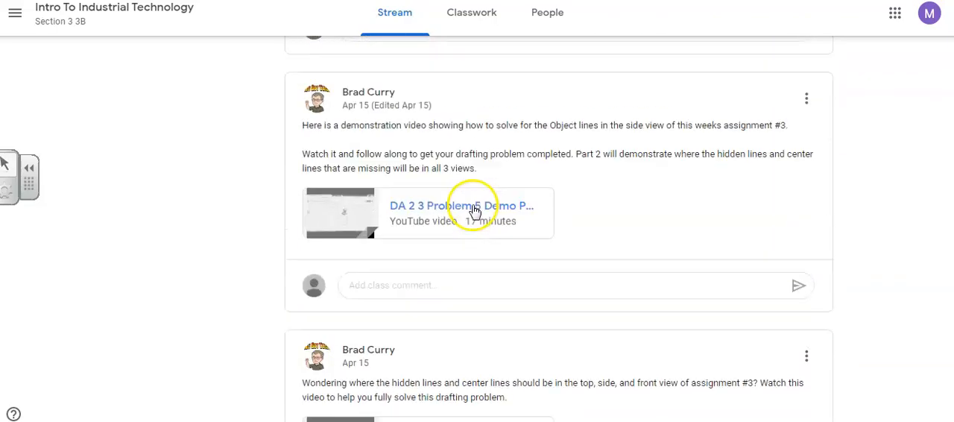
{"action": "scroll", "coordinate": [468, 203], "scroll_direction": "up", "scroll_amount": 10}
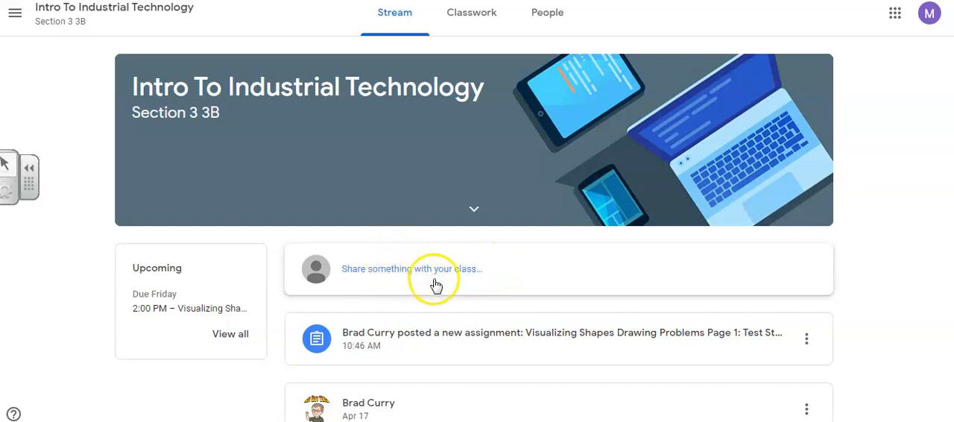
{"action": "left_click", "coordinate": [484, 21]}
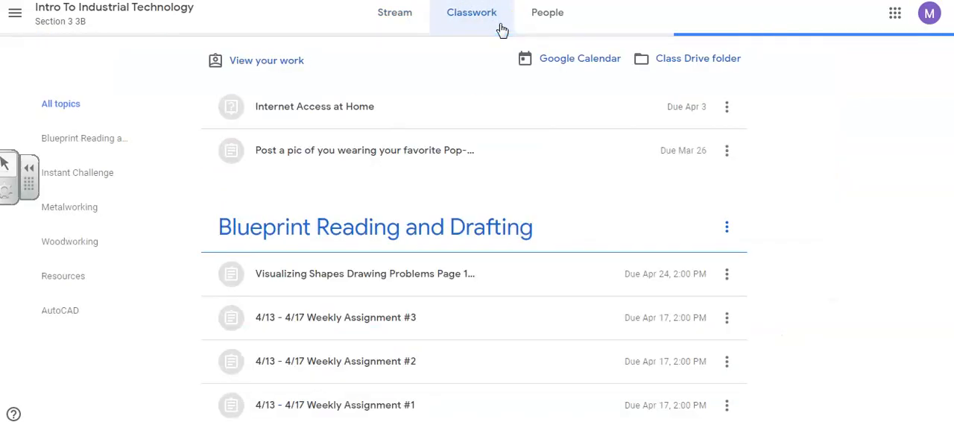
{"action": "scroll", "coordinate": [575, 172], "scroll_direction": "down", "scroll_amount": 1}
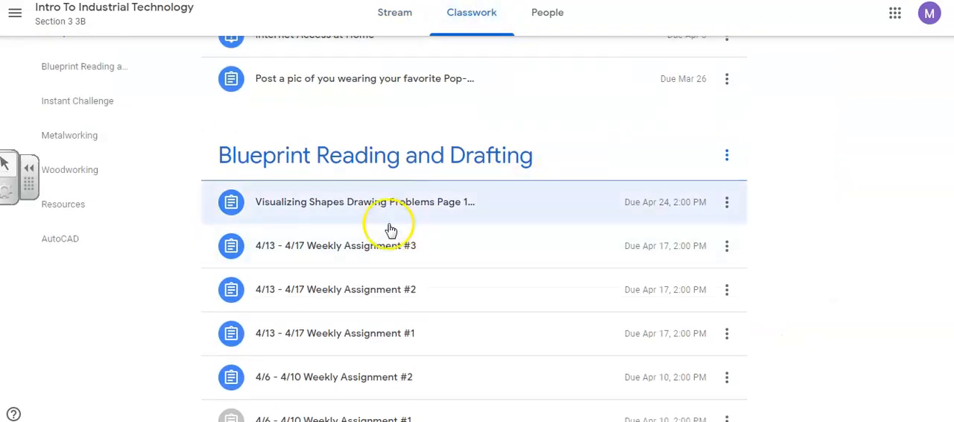
{"action": "left_click", "coordinate": [406, 206]}
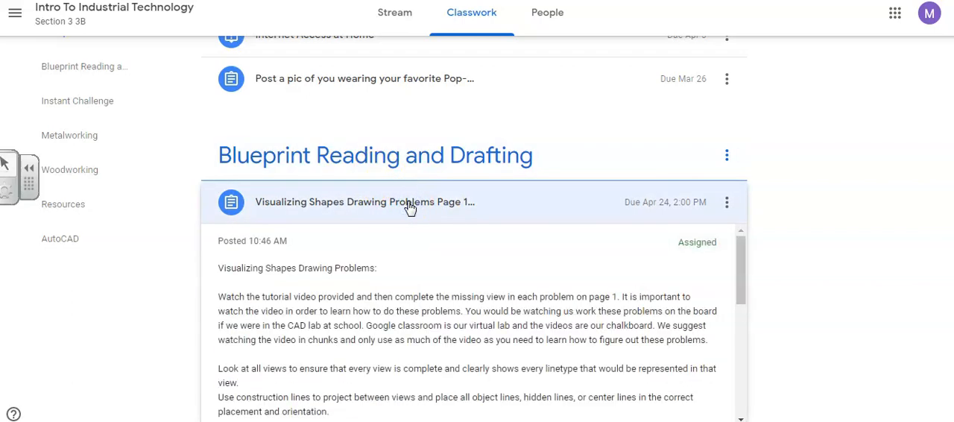
{"action": "scroll", "coordinate": [456, 229], "scroll_direction": "down", "scroll_amount": 1}
{"action": "scroll", "coordinate": [456, 229], "scroll_direction": "down", "scroll_amount": 3}
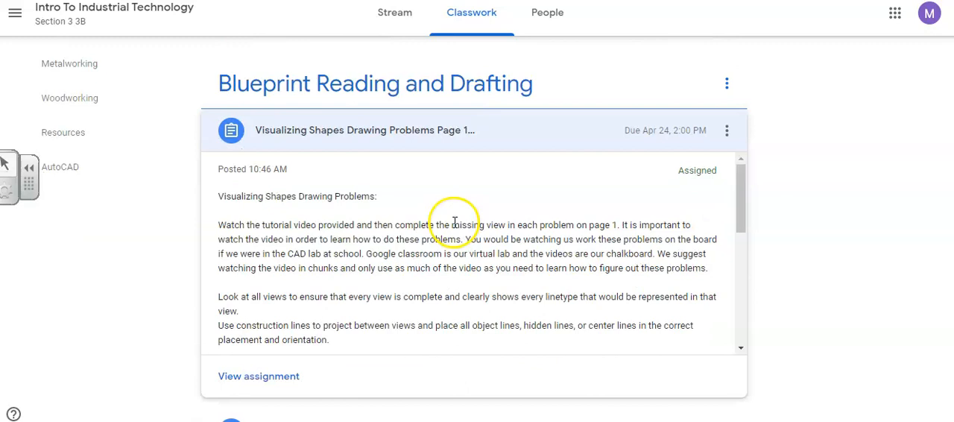
{"action": "left_click", "coordinate": [272, 380]}
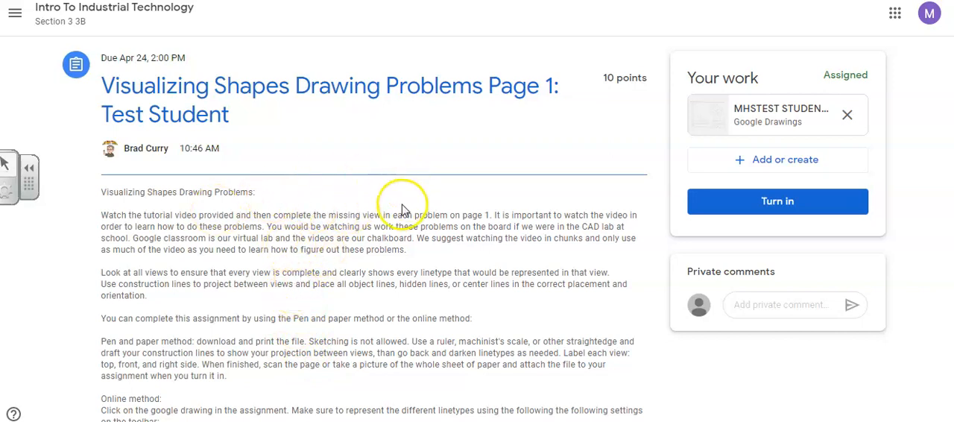
- Read the assignment's linetype instructions for the online method and open the attached Google Drawings worksheet
{"action": "scroll", "coordinate": [403, 208], "scroll_direction": "down", "scroll_amount": 1}
{"action": "scroll", "coordinate": [400, 207], "scroll_direction": "down", "scroll_amount": 1}
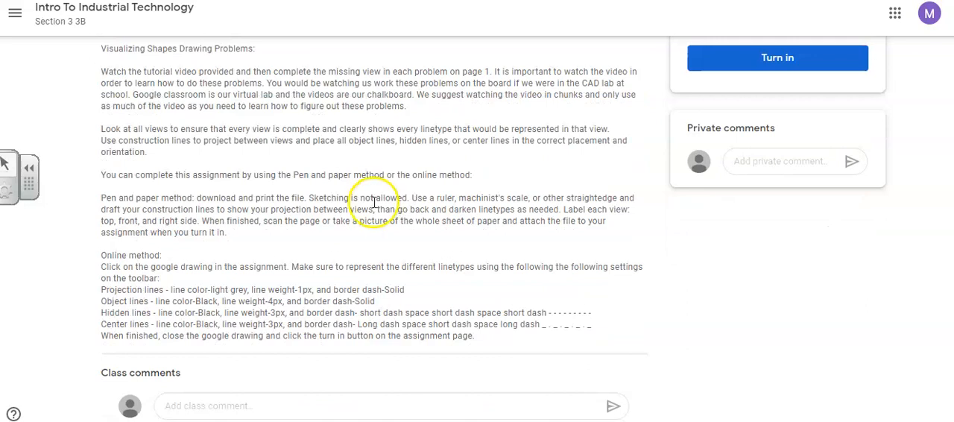
{"action": "scroll", "coordinate": [376, 200], "scroll_direction": "up", "scroll_amount": 1}
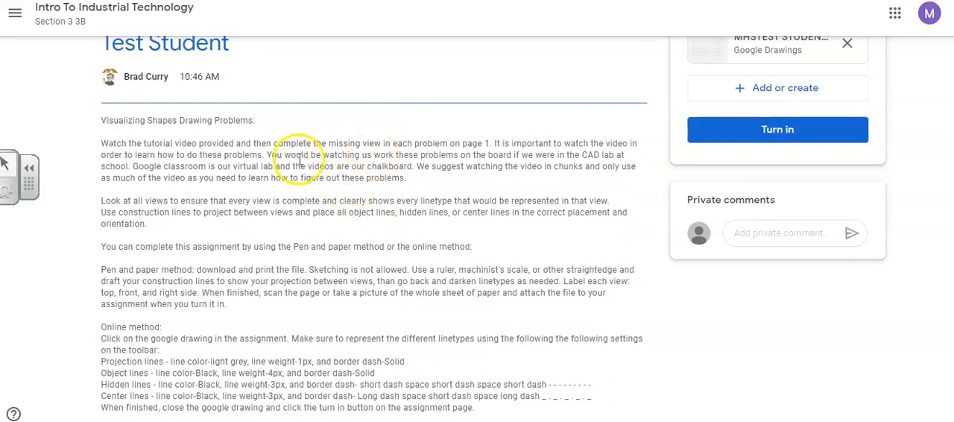
{"action": "scroll", "coordinate": [302, 160], "scroll_direction": "down", "scroll_amount": 1}
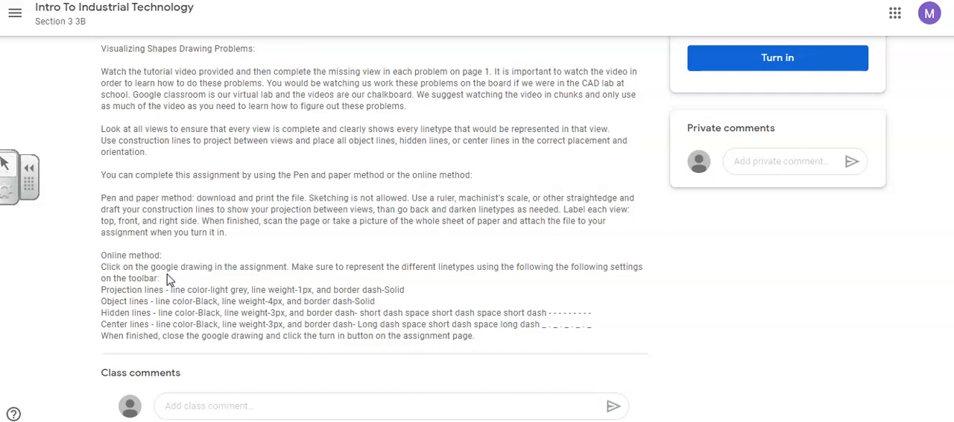
{"action": "scroll", "coordinate": [436, 265], "scroll_direction": "up", "scroll_amount": 2}
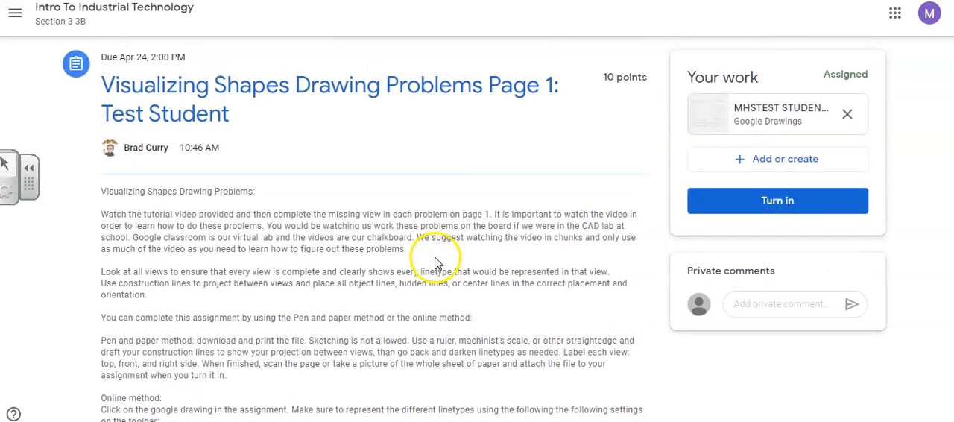
{"action": "left_click", "coordinate": [782, 116]}
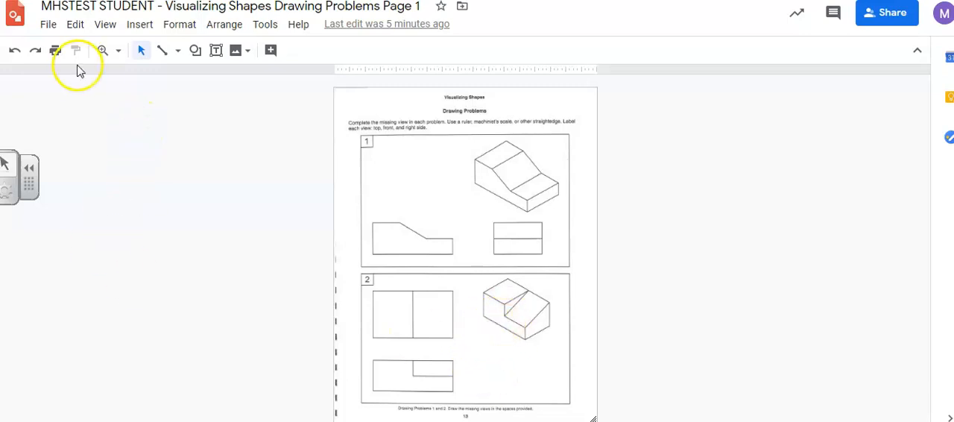
- Select the worksheet image and set its border dash to solid, checking the border colour and weight choices
{"action": "left_click", "coordinate": [118, 50]}
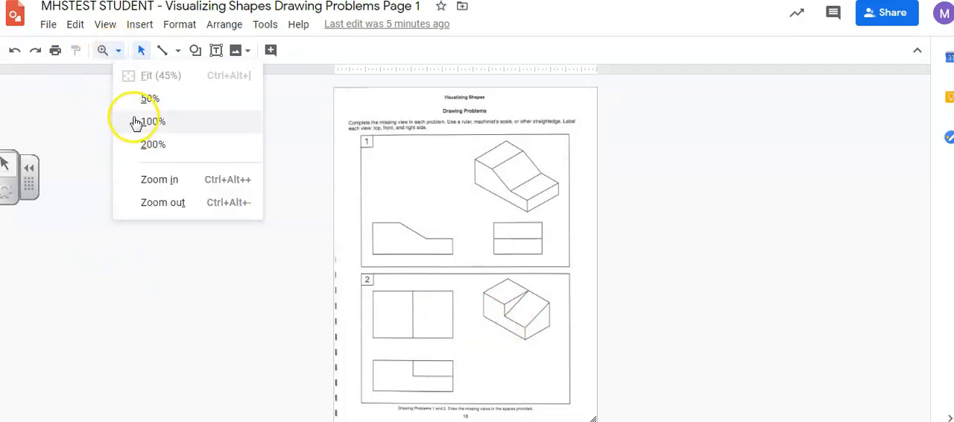
{"action": "left_click", "coordinate": [129, 123]}
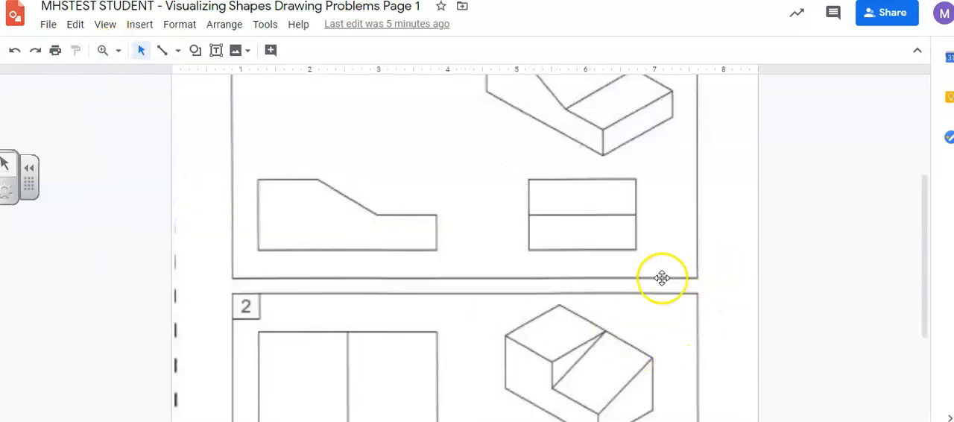
{"action": "scroll", "coordinate": [630, 289], "scroll_direction": "down", "scroll_amount": 5}
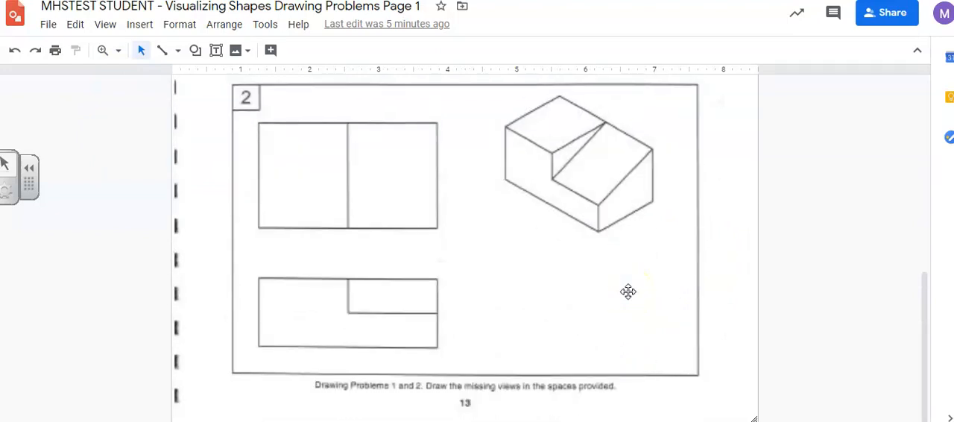
{"action": "left_click", "coordinate": [503, 237]}
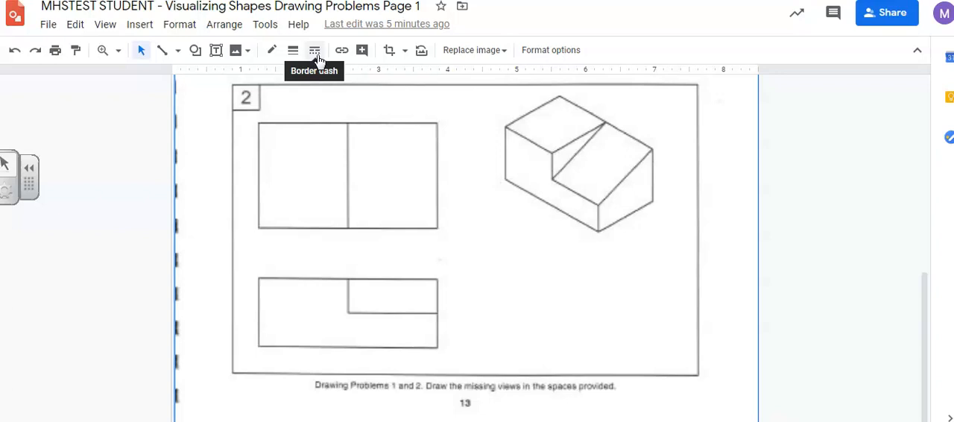
{"action": "left_click", "coordinate": [272, 51]}
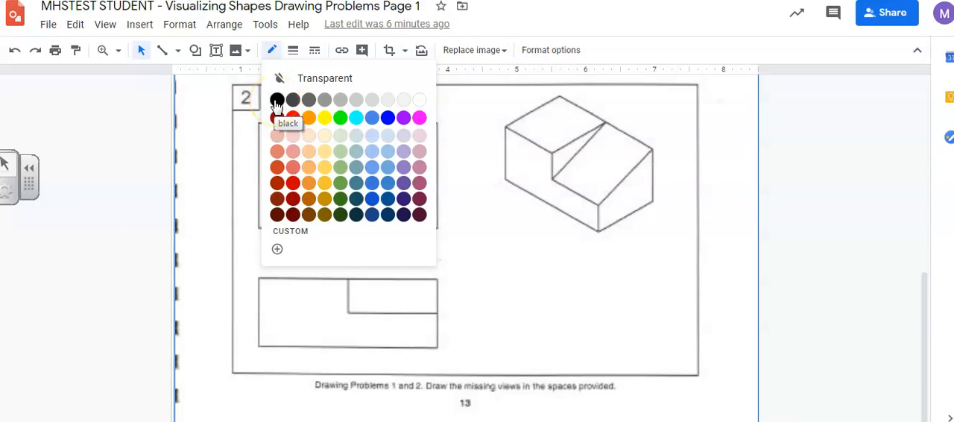
{"action": "left_click", "coordinate": [293, 52]}
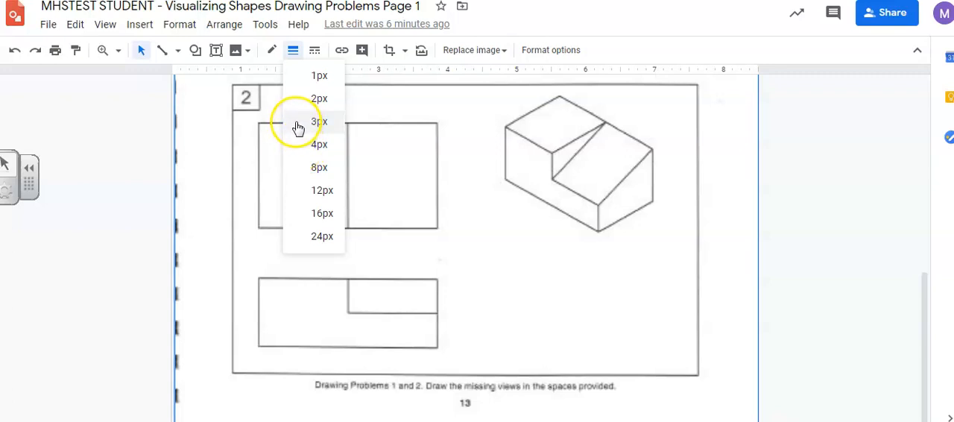
{"action": "left_click", "coordinate": [317, 52]}
{"action": "left_click", "coordinate": [317, 53]}
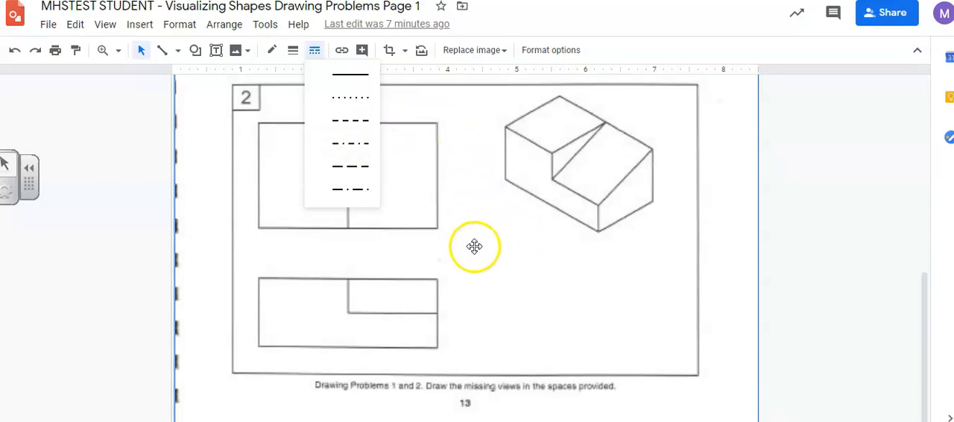
{"action": "left_click", "coordinate": [355, 76]}
- Draw a diagonal line at roughly 45° from the front view's upper-right corner up across the isometric in problem 2
{"action": "left_click", "coordinate": [163, 52]}
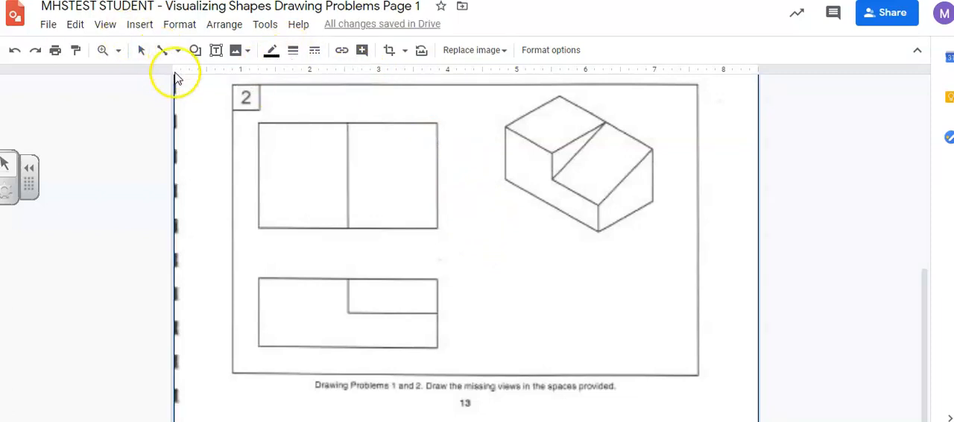
{"action": "left_click", "coordinate": [428, 283]}
{"action": "left_click", "coordinate": [439, 275]}
{"action": "left_click", "coordinate": [498, 347]}
{"action": "left_click", "coordinate": [442, 272]}
{"action": "mouse_move", "coordinate": [442, 272]}
{"action": "left_mouse_down"}
{"action": "mouse_move", "coordinate": [504, 216]}
{"action": "mouse_move", "coordinate": [584, 117]}
{"action": "left_mouse_up"}
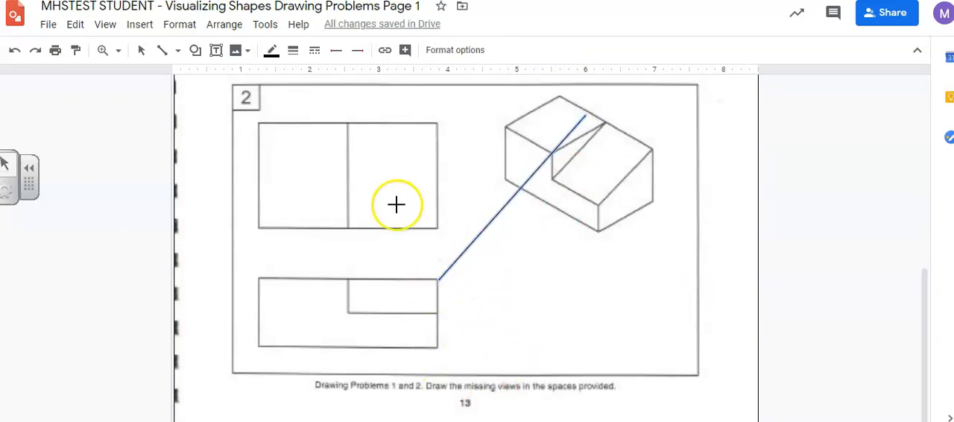
- Review the diagonal line's weight and dash options and set its colour to light grey
{"action": "left_click", "coordinate": [293, 52]}
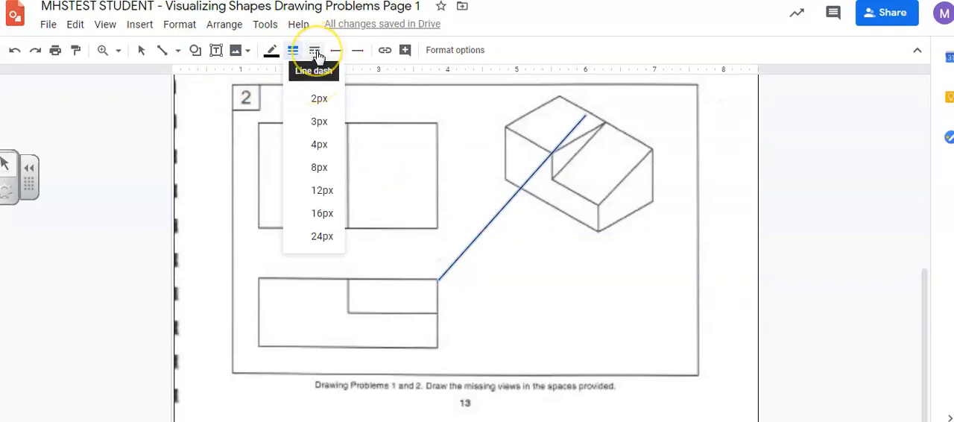
{"action": "left_click", "coordinate": [316, 52]}
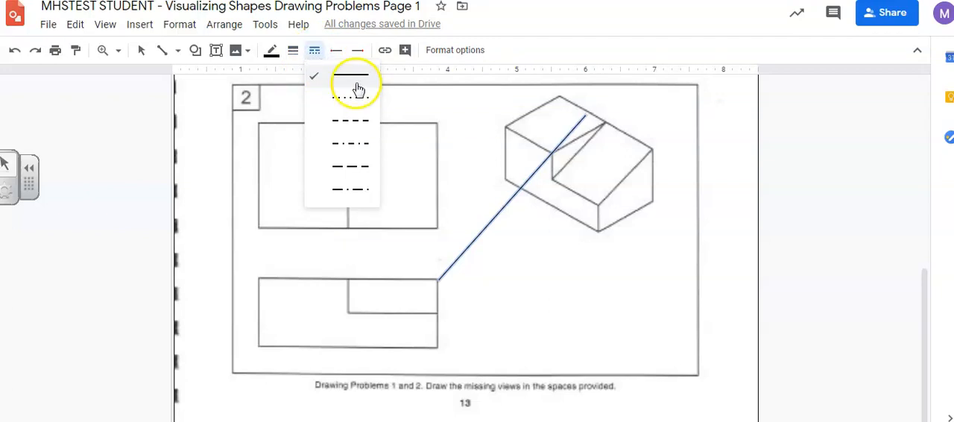
{"action": "left_click", "coordinate": [271, 51]}
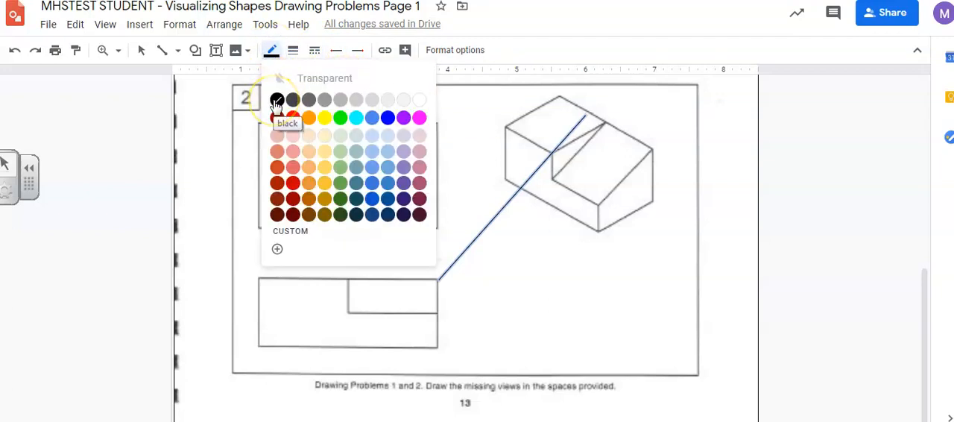
{"action": "left_click", "coordinate": [356, 100]}
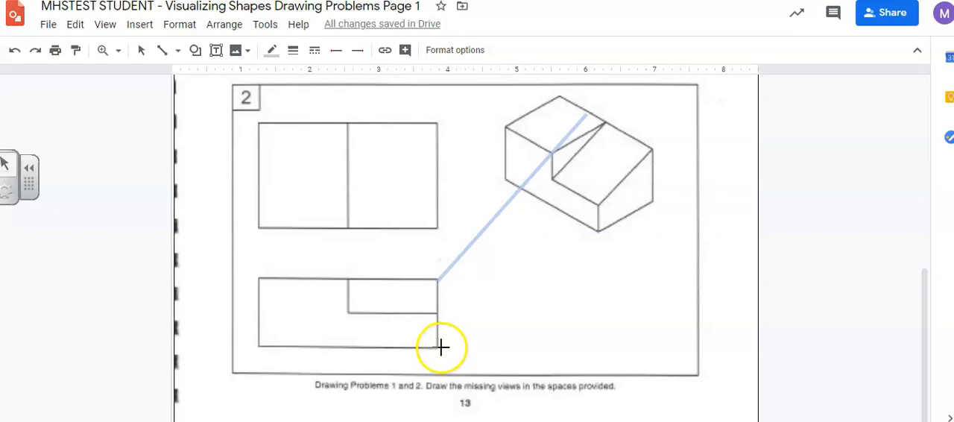
- Draw three horizontal projection lines rightward from the front view's bottom, middle and top edges in problem 2
{"action": "left_click_drag", "start_coordinate": [442, 346], "coordinate": [655, 344]}
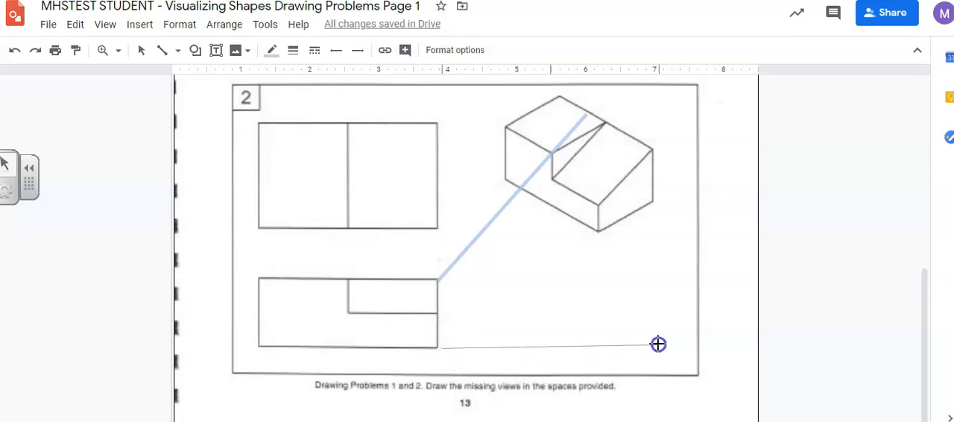
{"action": "left_click_drag", "start_coordinate": [662, 345], "coordinate": [662, 345]}
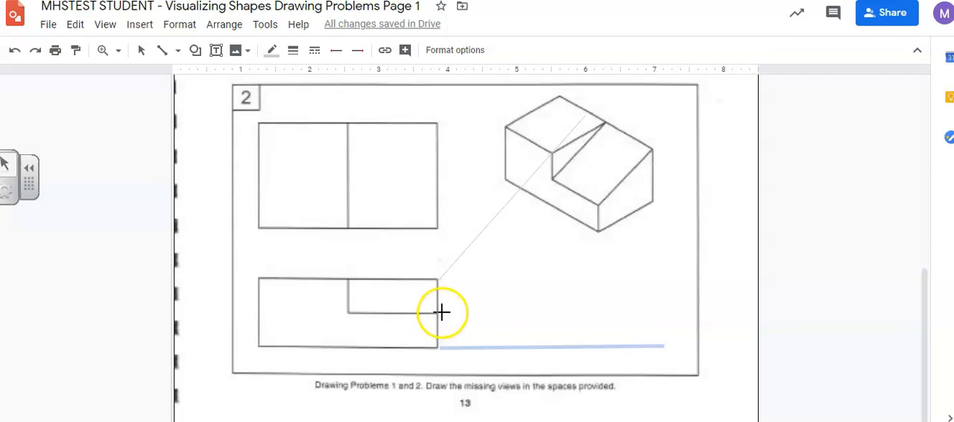
{"action": "left_click_drag", "start_coordinate": [542, 302], "coordinate": [684, 309]}
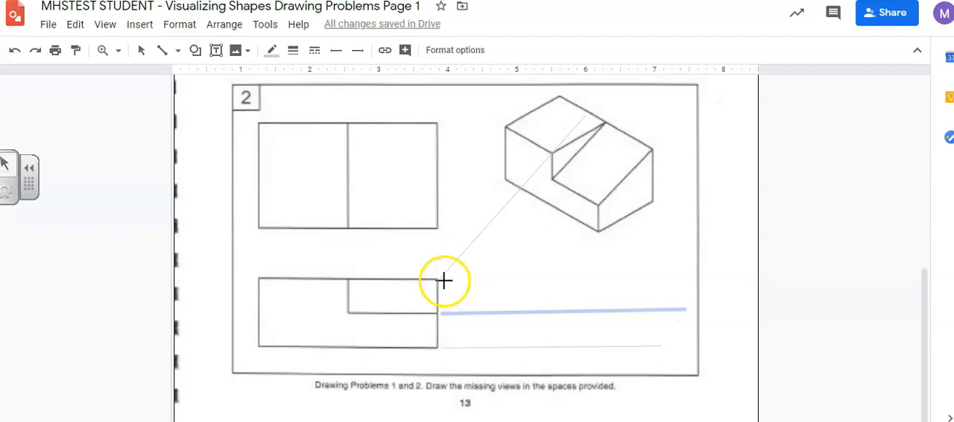
{"action": "left_click_drag", "start_coordinate": [442, 279], "coordinate": [678, 276]}
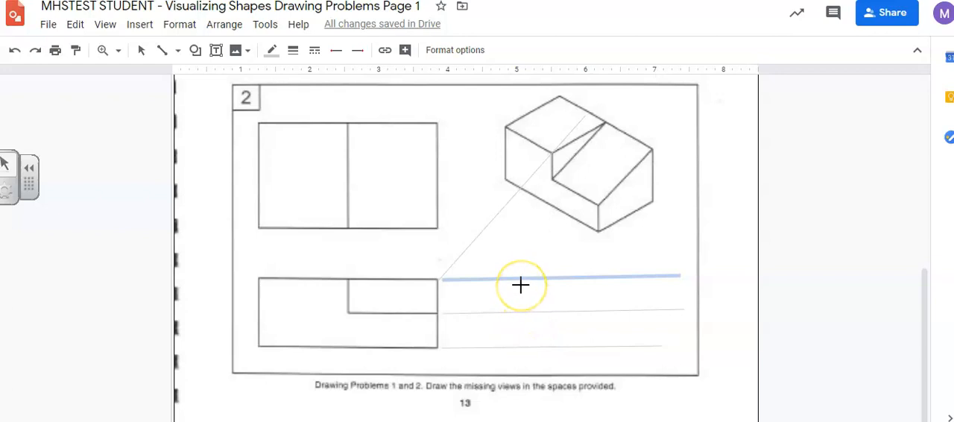
- Draw three vertical projection lines linking the front view's right, middle and left edges to the top view in problem 2
{"action": "left_click", "coordinate": [501, 283]}
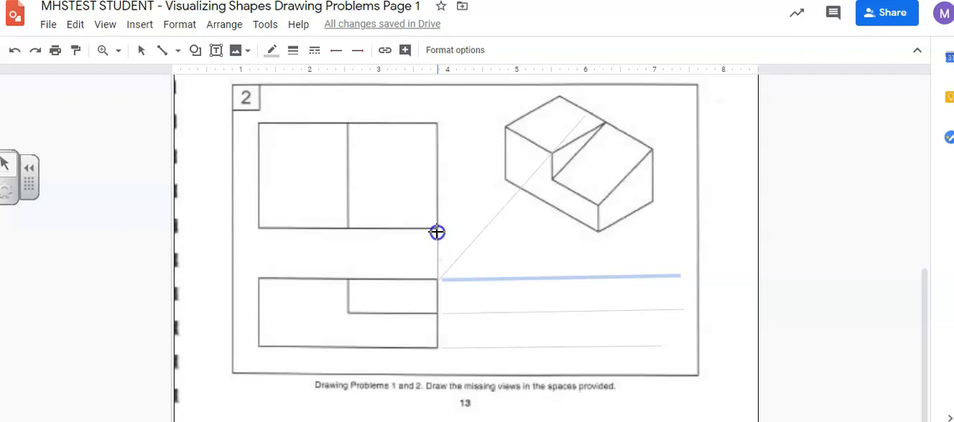
{"action": "left_click_drag", "start_coordinate": [437, 232], "coordinate": [436, 231]}
{"action": "left_click_drag", "start_coordinate": [350, 276], "coordinate": [348, 231]}
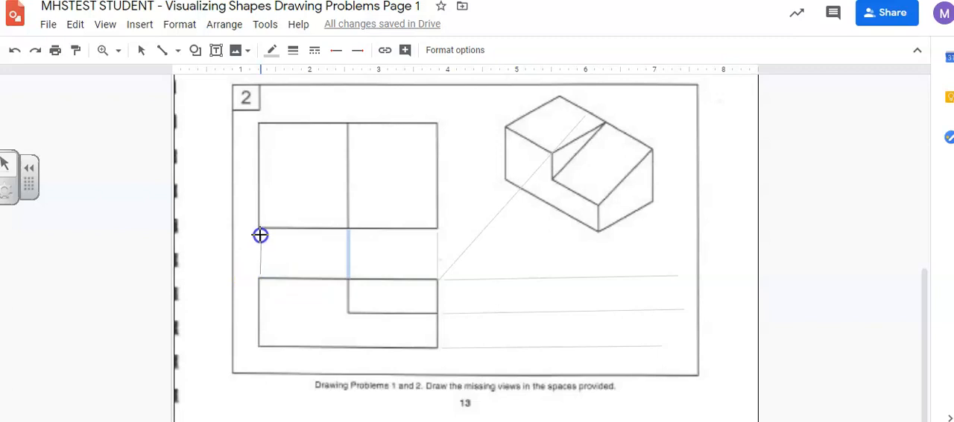
{"action": "left_click_drag", "start_coordinate": [259, 233], "coordinate": [258, 233]}
- Project the top view's bottom and top edges across to the diagonal line and straight down past the lowest horizontal projection line
{"action": "left_click_drag", "start_coordinate": [485, 227], "coordinate": [485, 228]}
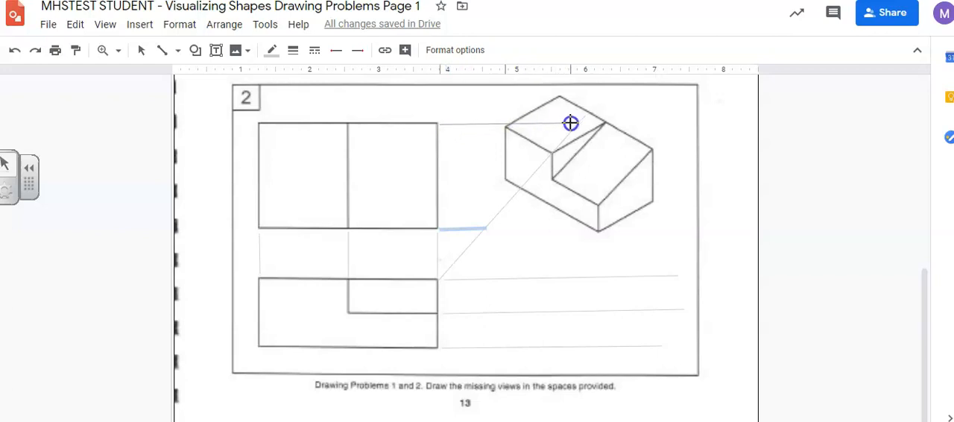
{"action": "left_click_drag", "start_coordinate": [580, 123], "coordinate": [580, 123]}
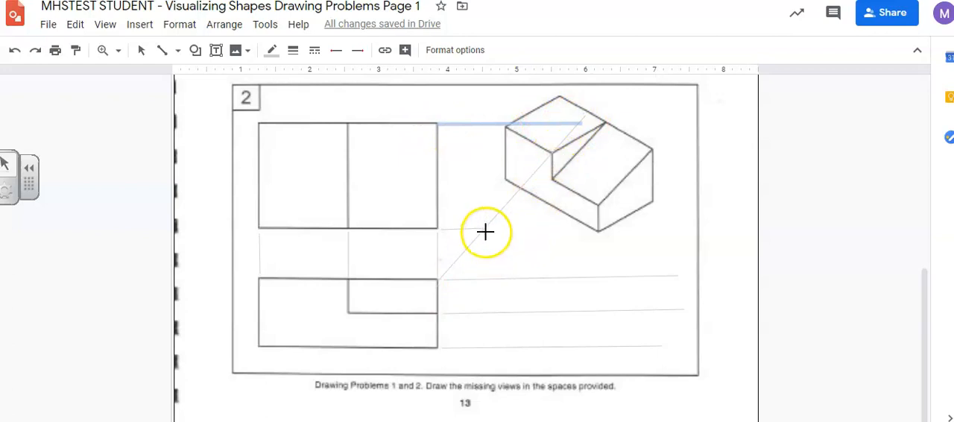
{"action": "left_click_drag", "start_coordinate": [485, 229], "coordinate": [485, 229]}
{"action": "left_click_drag", "start_coordinate": [484, 320], "coordinate": [486, 351]}
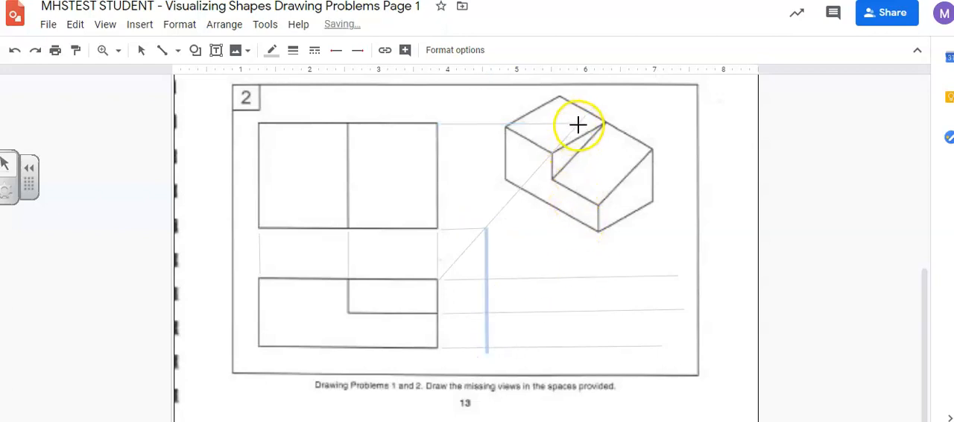
{"action": "left_click_drag", "start_coordinate": [577, 131], "coordinate": [577, 131]}
{"action": "left_click_drag", "start_coordinate": [579, 215], "coordinate": [584, 354]}
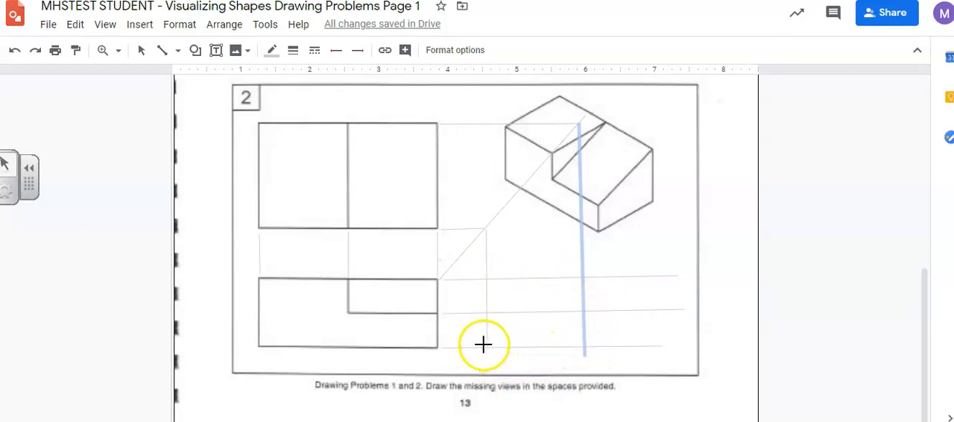
{"action": "left_click", "coordinate": [483, 284]}
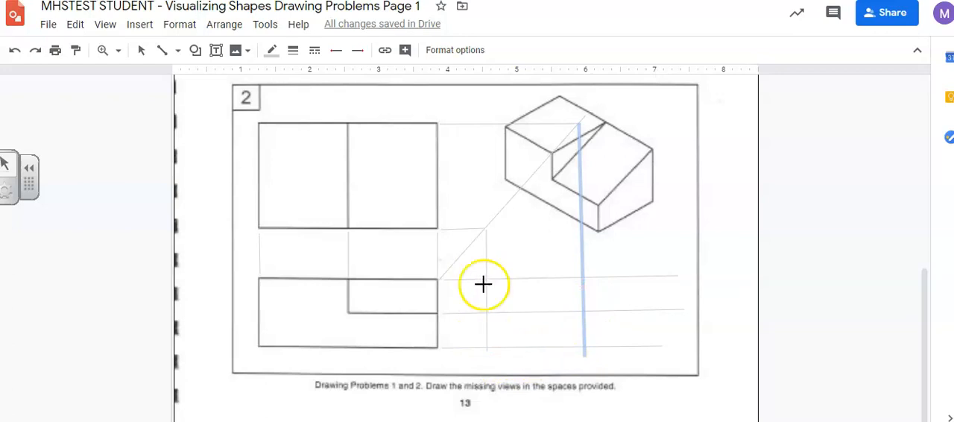